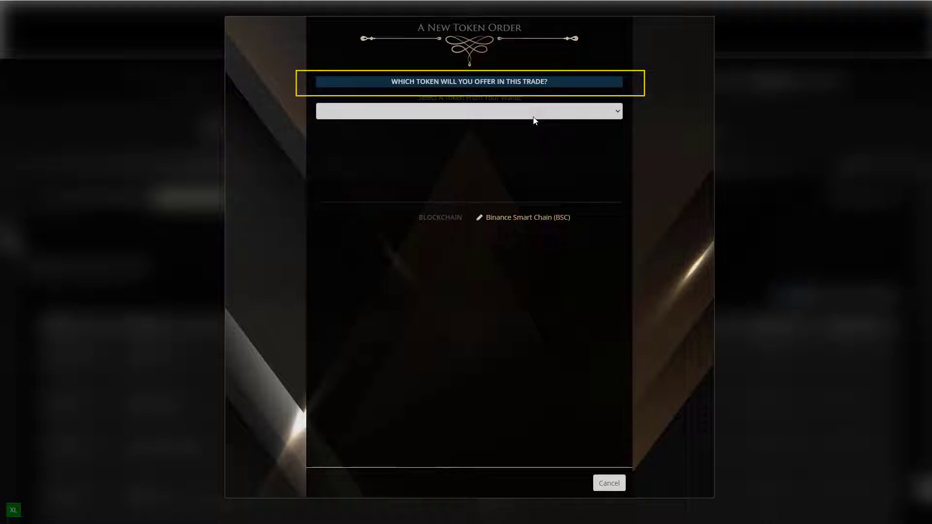
# Choose BNB from the wallet as the token to offer and acknowledge the note about network fees
pyautogui.click(534, 116)
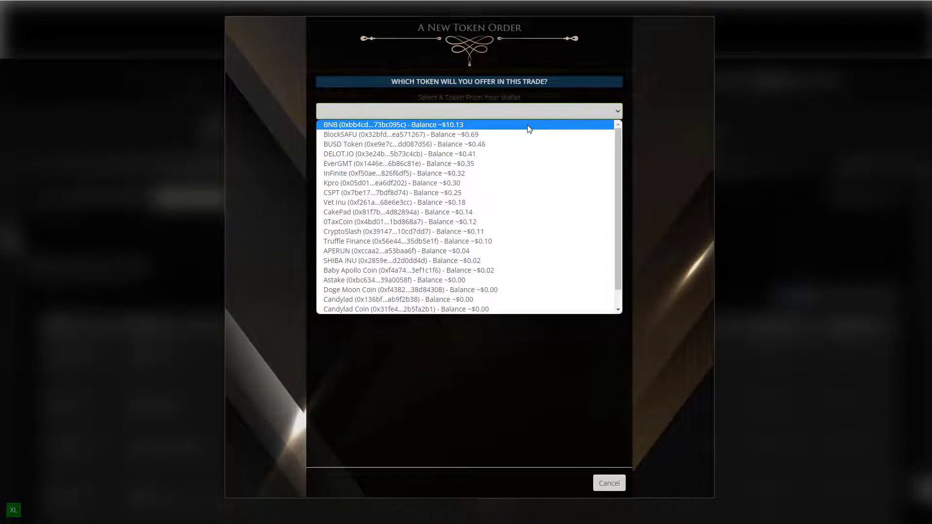
pyautogui.click(528, 125)
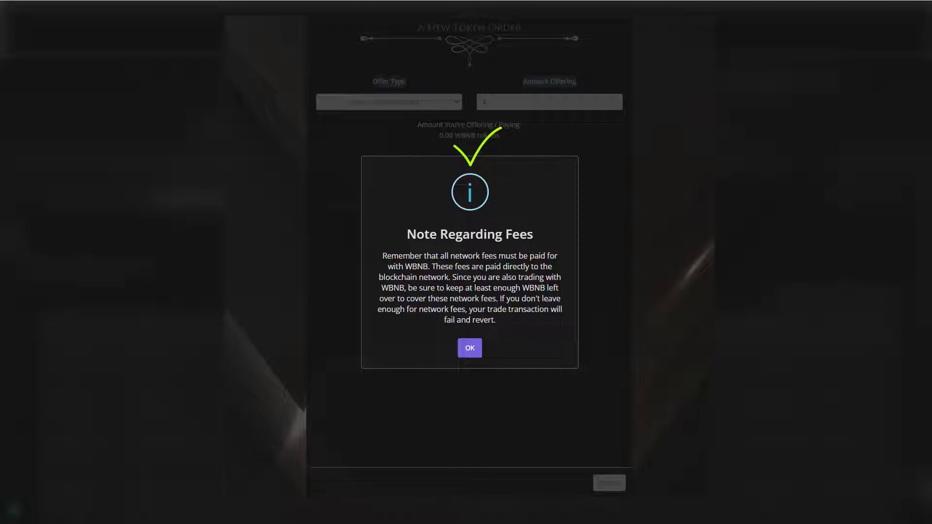
pyautogui.click(474, 349)
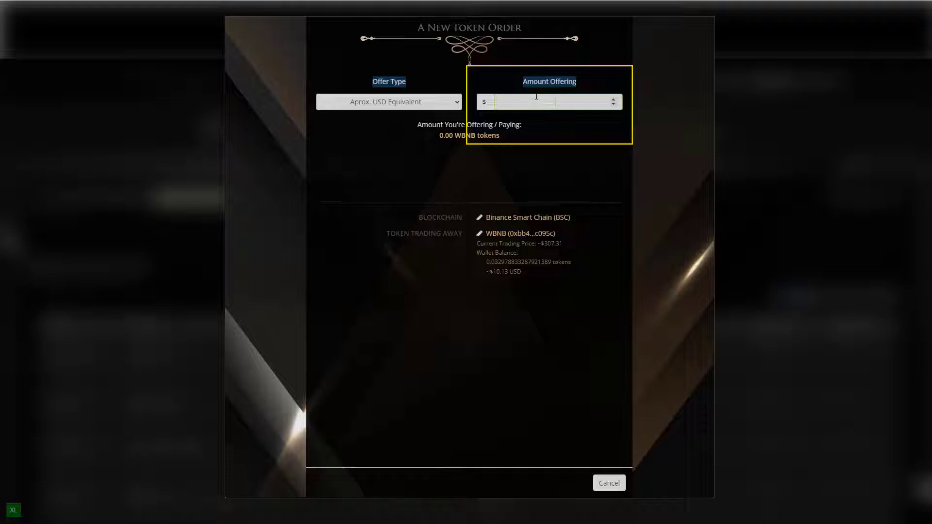
# Try an offer of 5 USD equivalent and one of 50 percent of the holdings, and clear the amount
pyautogui.write('5')
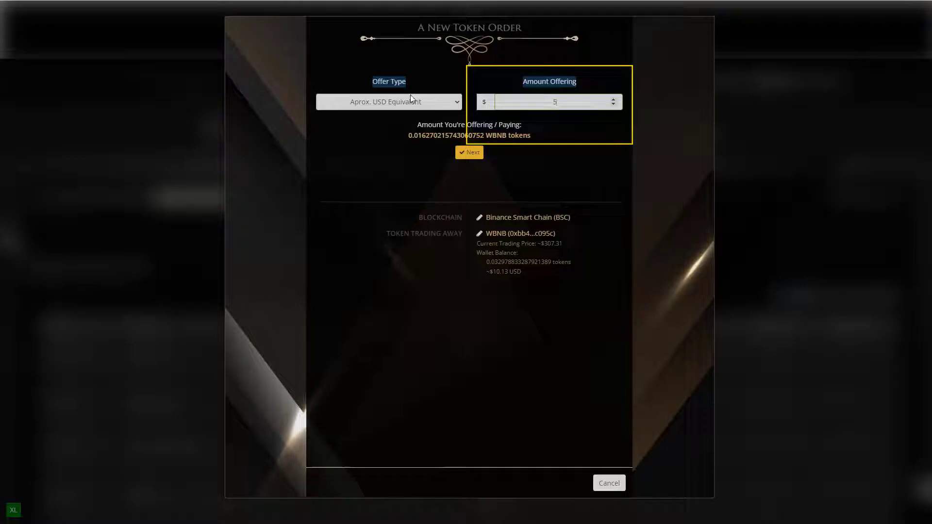
pyautogui.click(387, 98)
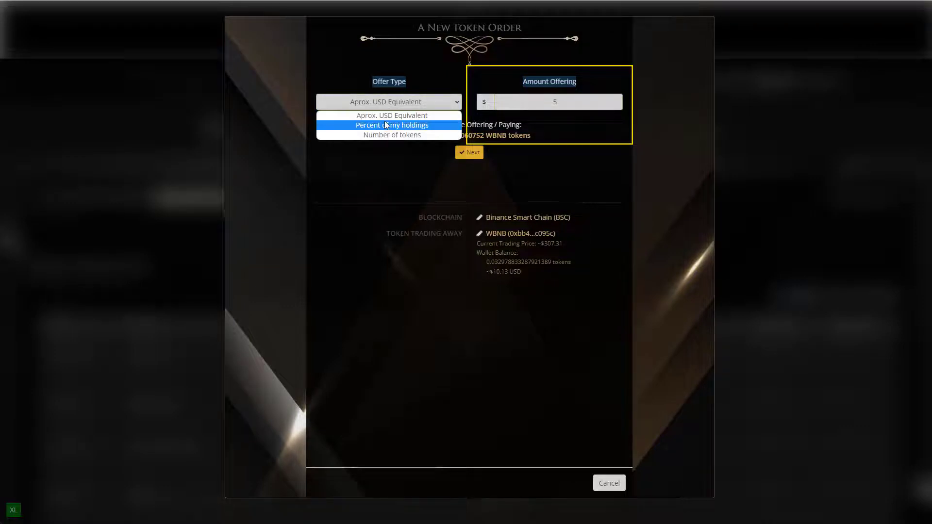
pyautogui.click(384, 122)
pyautogui.click(572, 104)
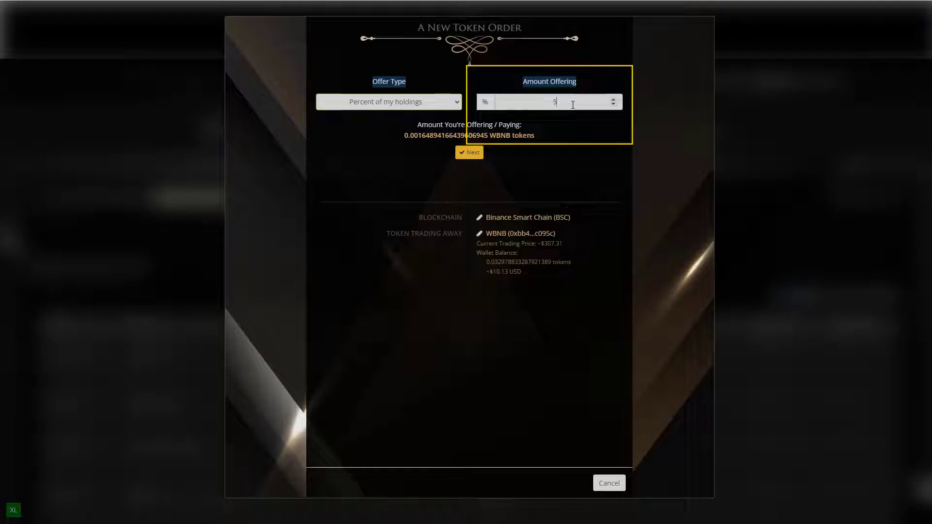
pyautogui.write('50')
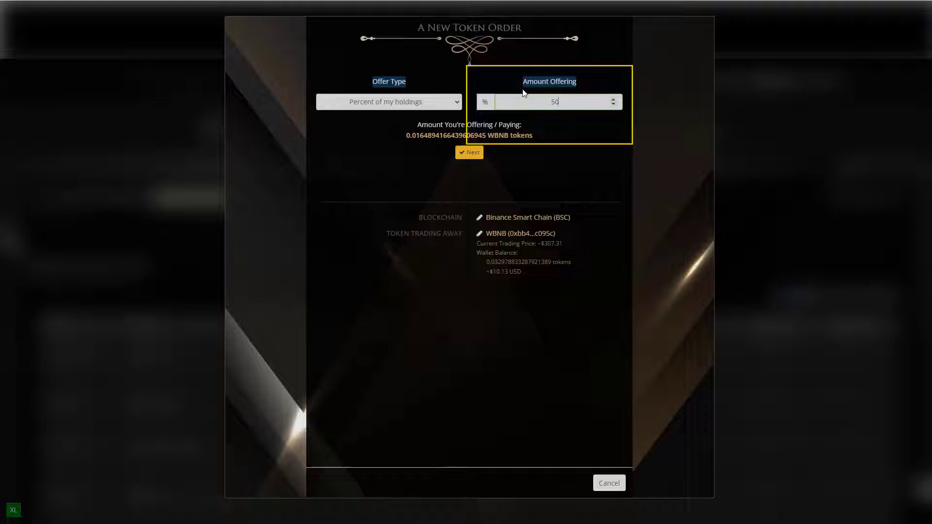
pyautogui.press('BackSpace')
pyautogui.press('BackSpace')
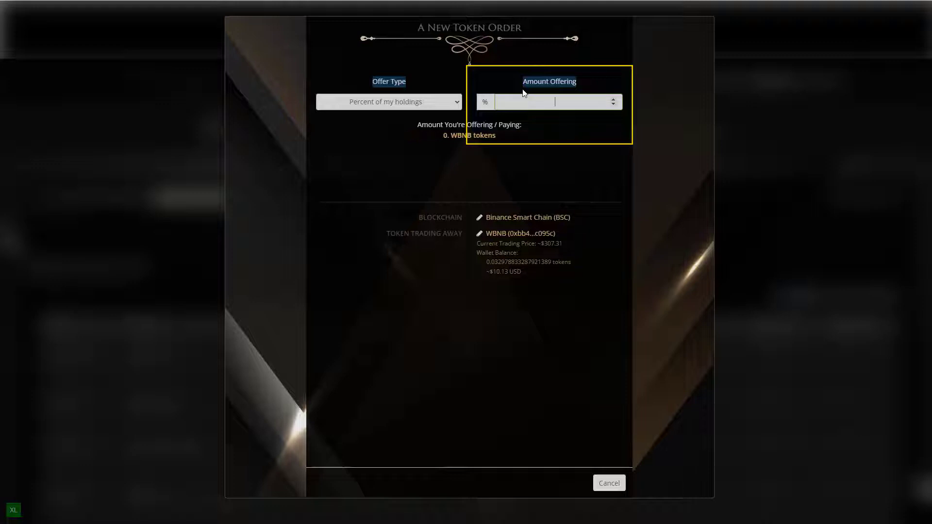
# Set the offer type to number of tokens with an amount of 0.01 and accept it
pyautogui.click(451, 96)
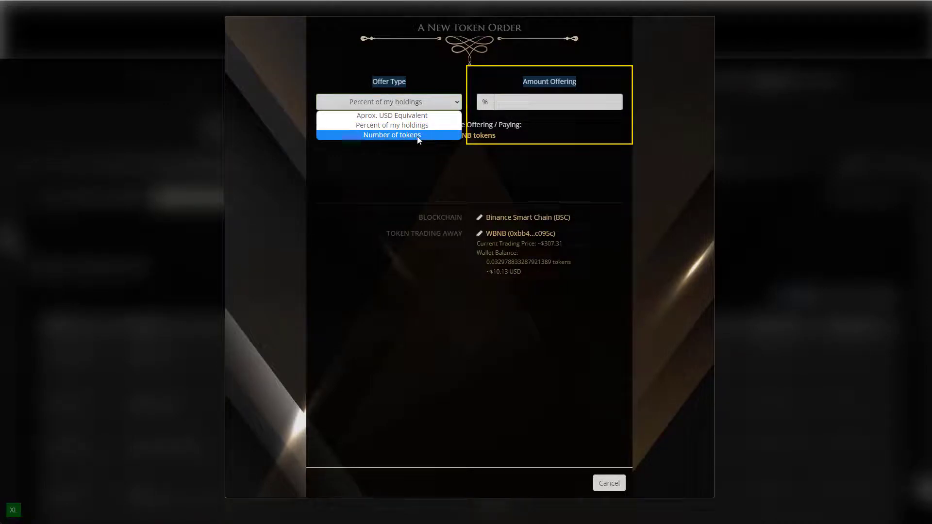
pyautogui.click(419, 139)
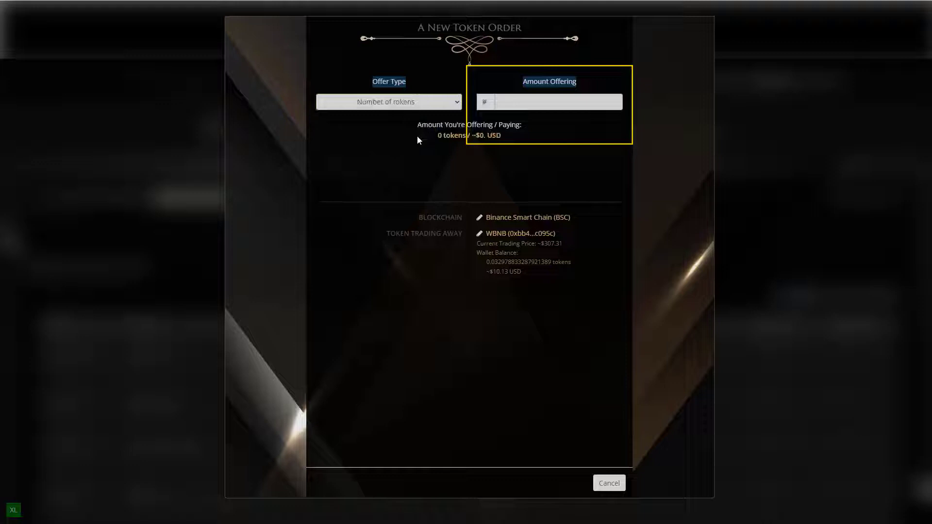
pyautogui.click(568, 98)
pyautogui.write('0.01')
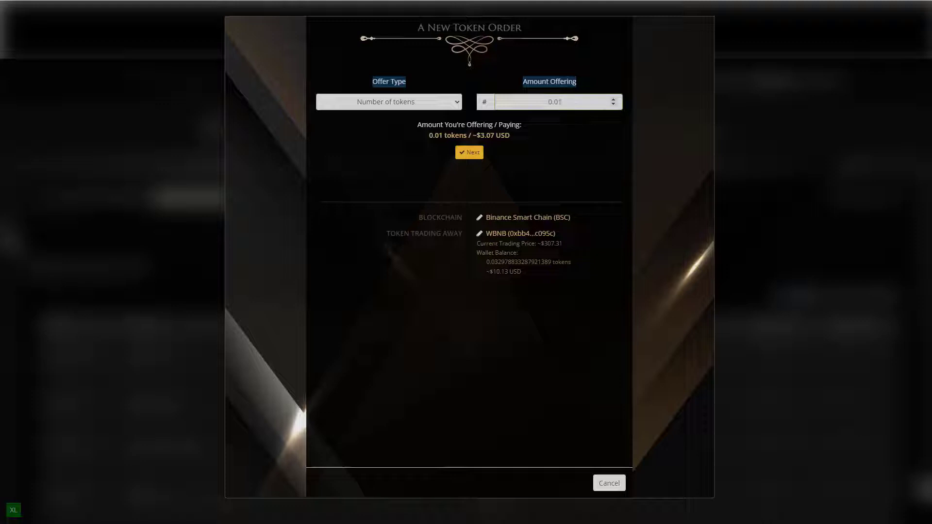
pyautogui.click(472, 153)
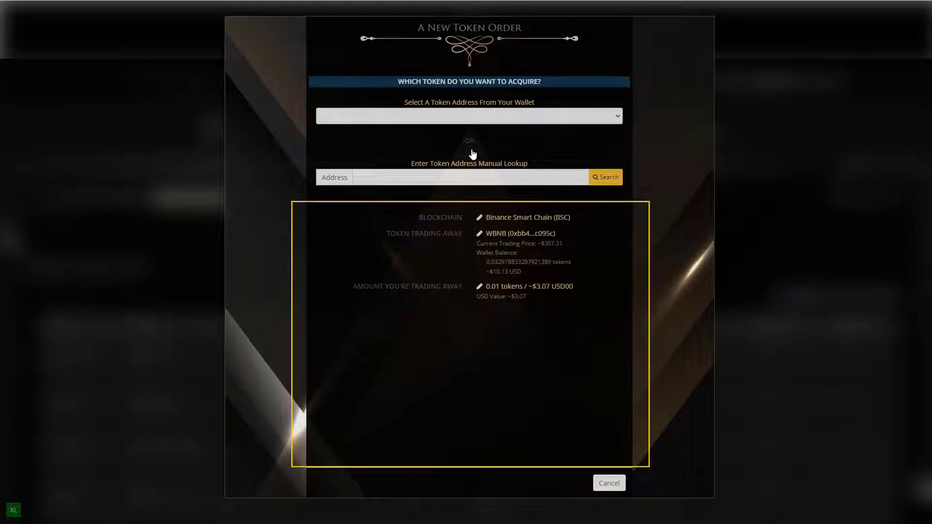
# Reopen the amount being traded away and set it to an approximate USD equivalent of 5
pyautogui.click(479, 288)
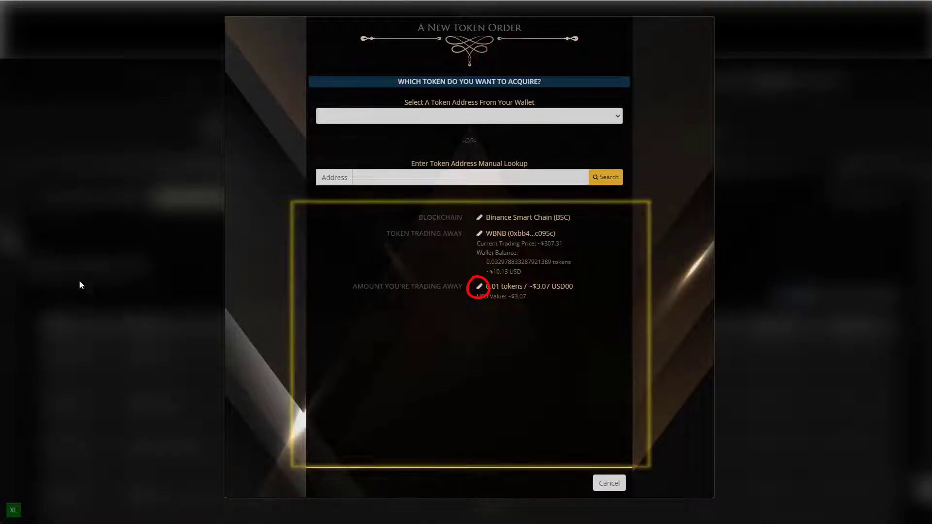
pyautogui.click(480, 288)
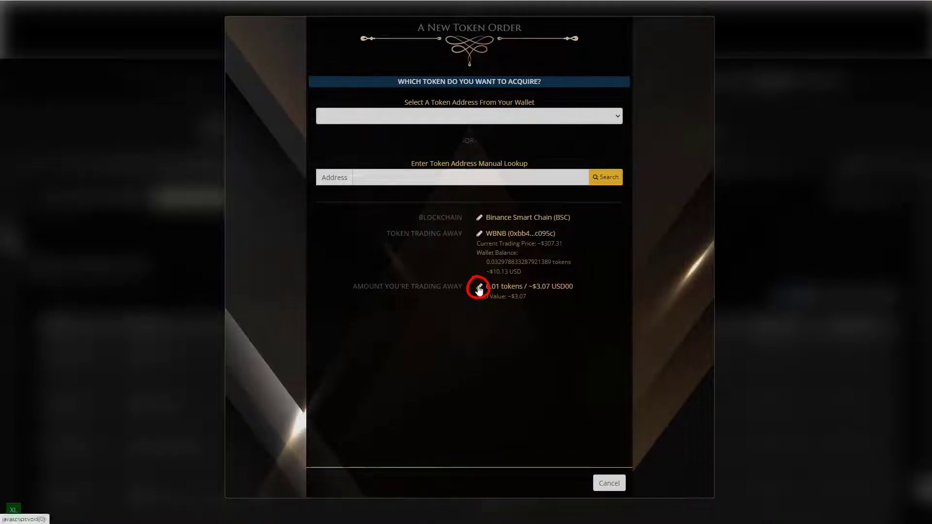
pyautogui.click(470, 348)
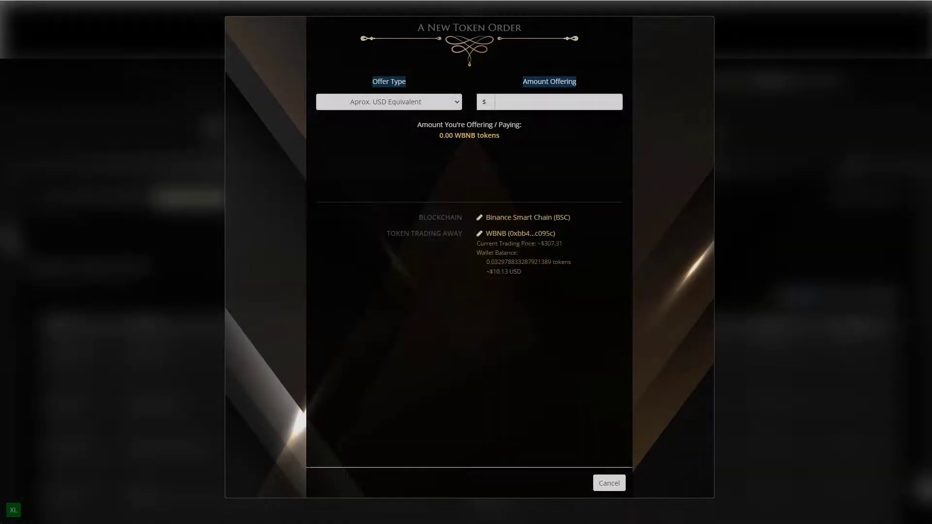
pyautogui.click(513, 106)
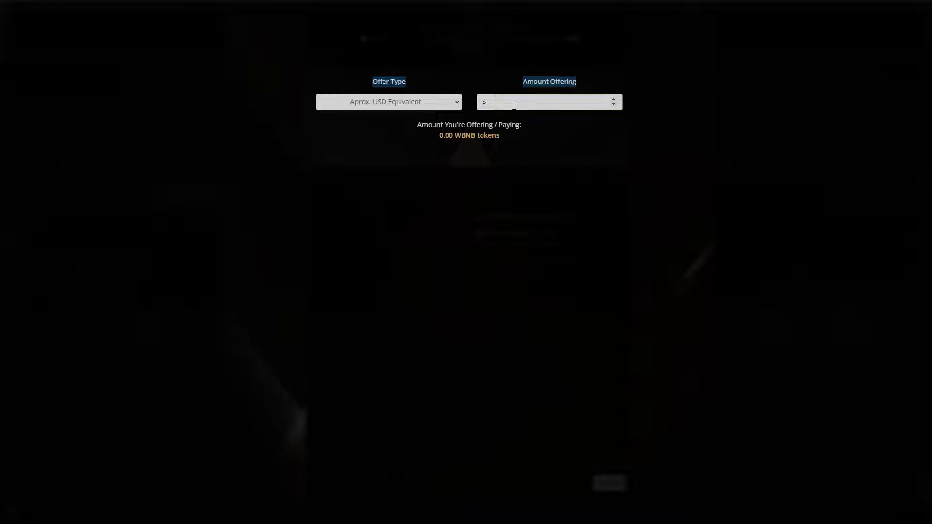
pyautogui.write('5')
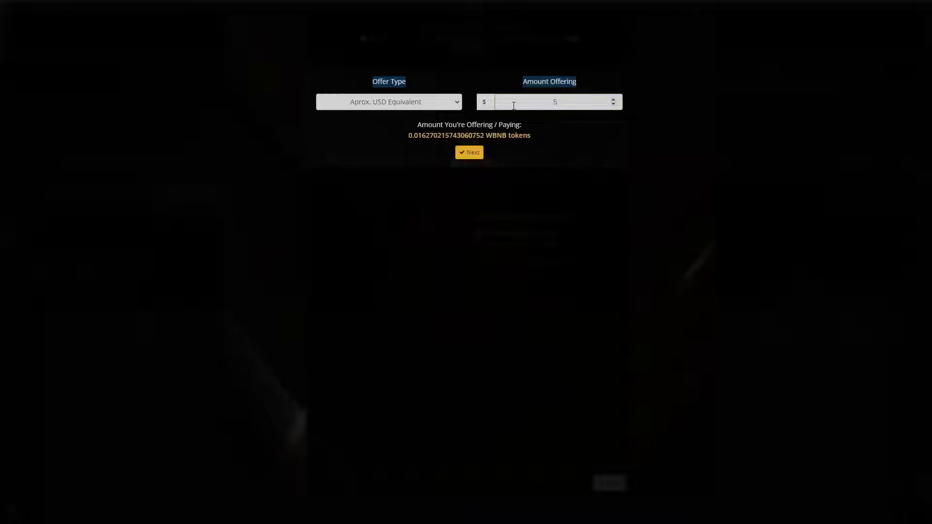
pyautogui.click(470, 153)
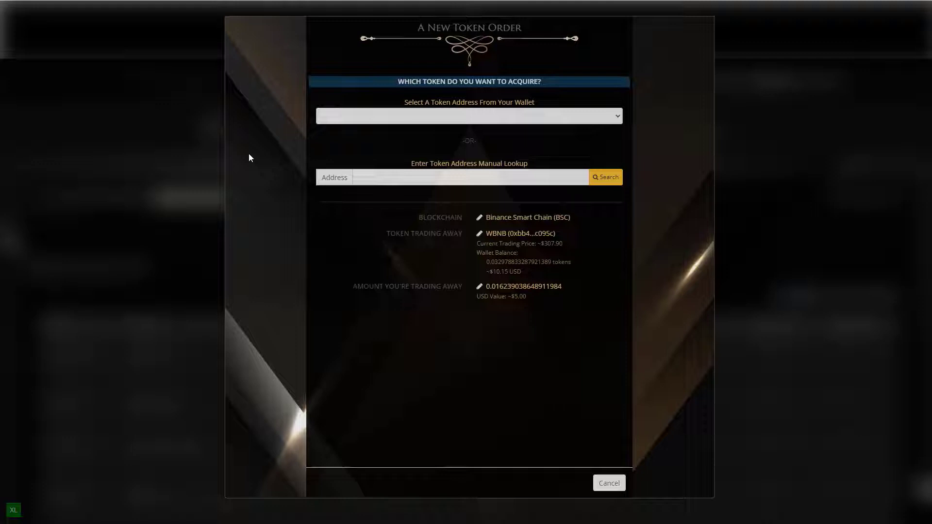
# Look up the token to acquire by address 0x0e09fabb73bd3ade0a17ecc321fd13a19e81ce82 and confirm PancakeSwap Token as the match
pyautogui.click(365, 120)
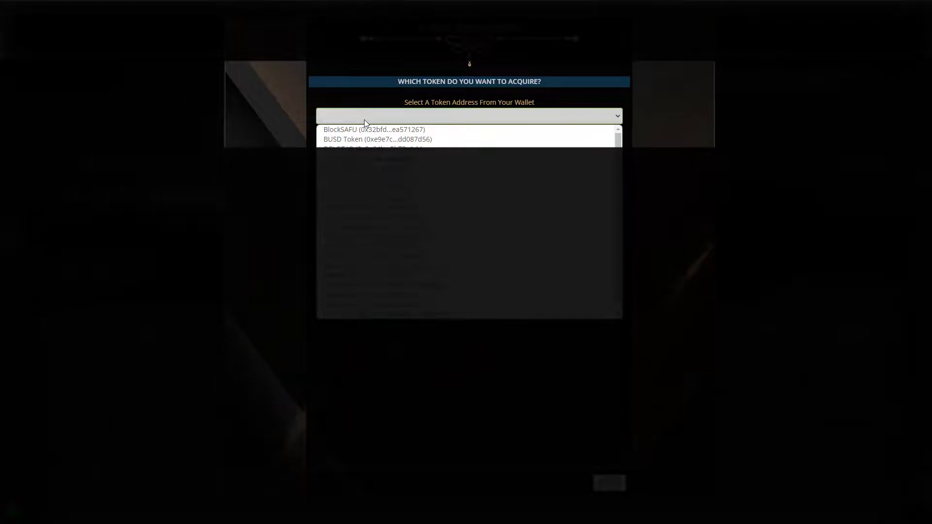
pyautogui.click(365, 121)
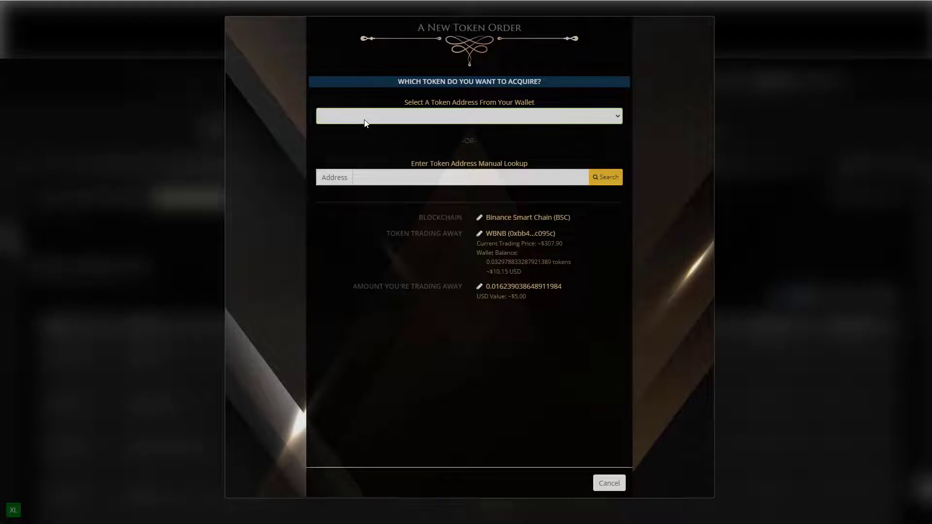
pyautogui.rightClick(362, 179)
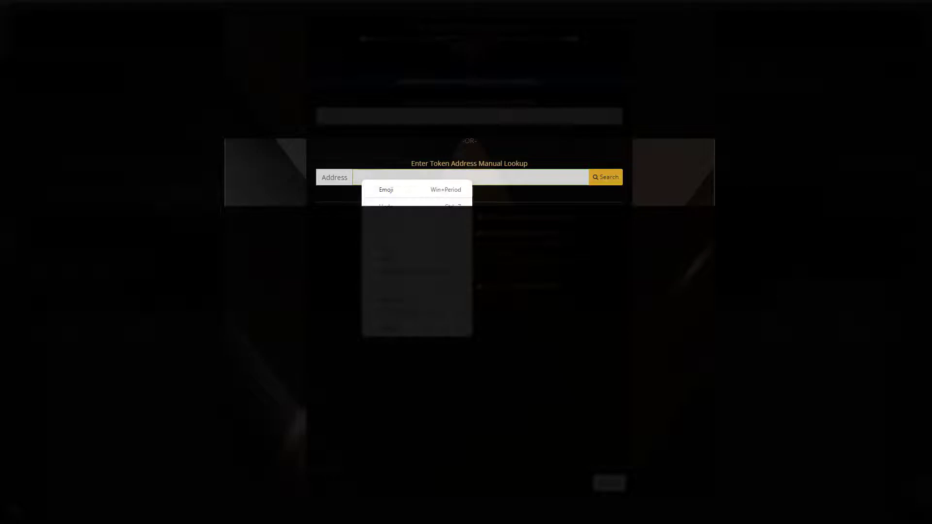
pyautogui.click(387, 253)
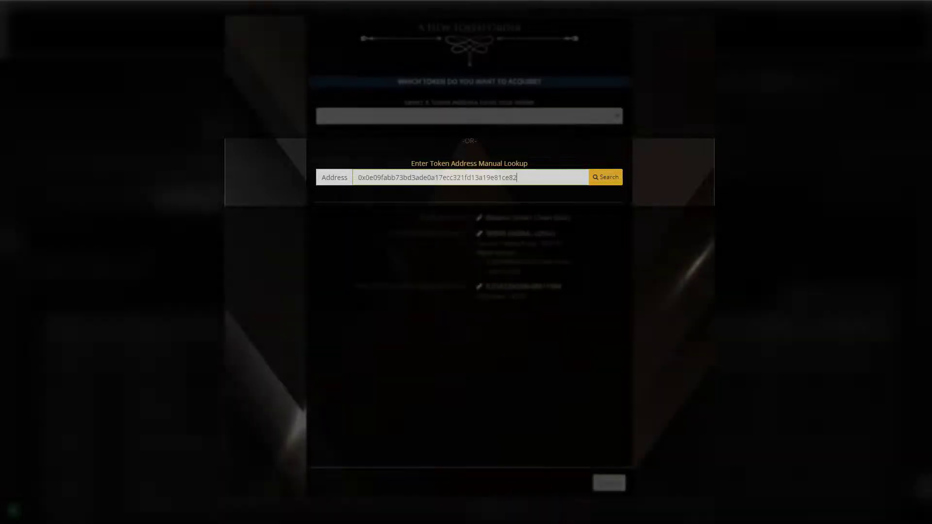
pyautogui.click(613, 186)
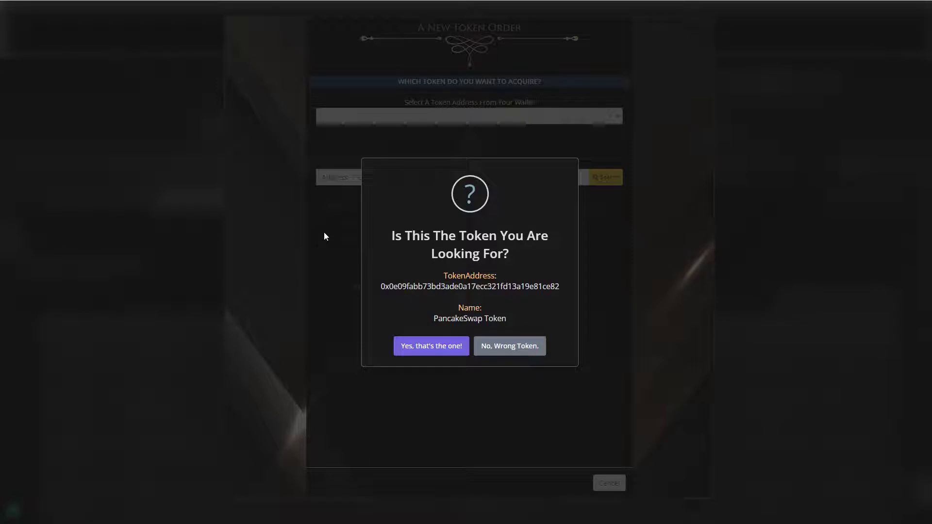
pyautogui.click(406, 352)
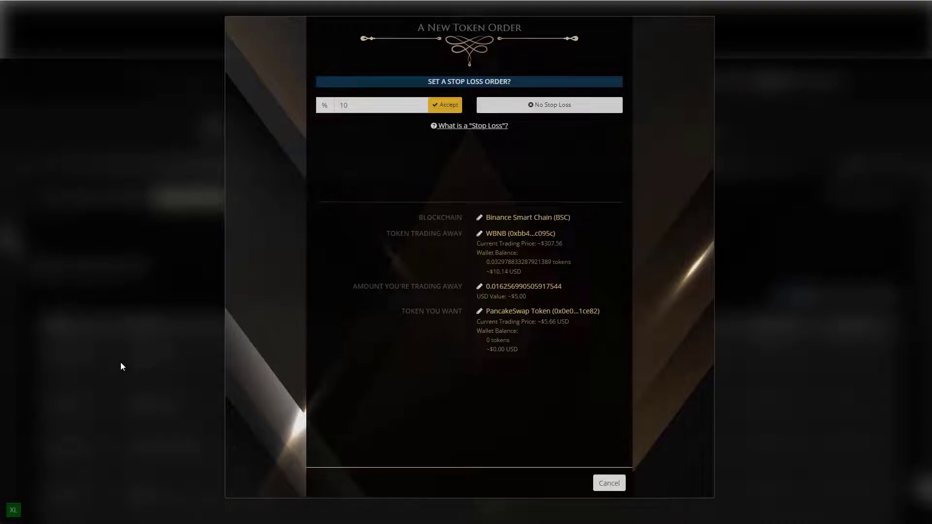
# Accept a 10% stop loss, a 50% take-profit order and a 10% trailing profit stop for the trade
pyautogui.click(446, 106)
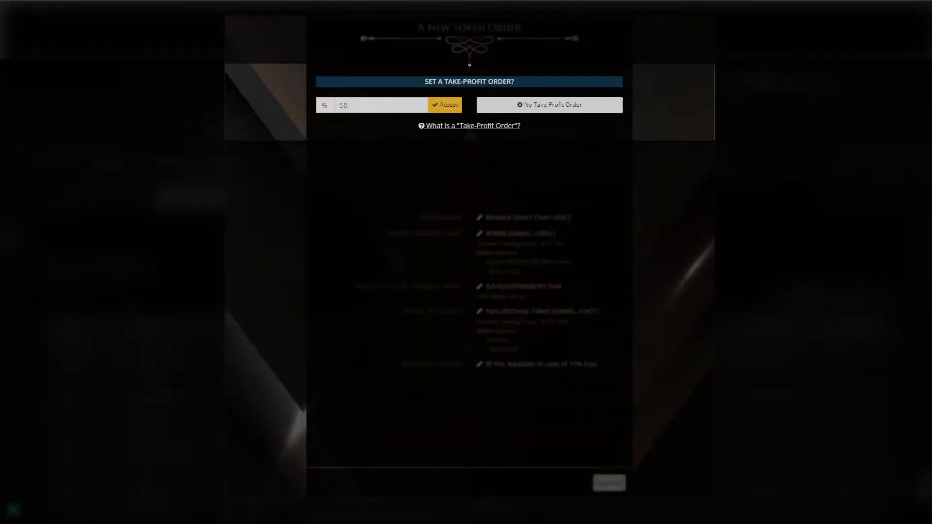
pyautogui.click(447, 106)
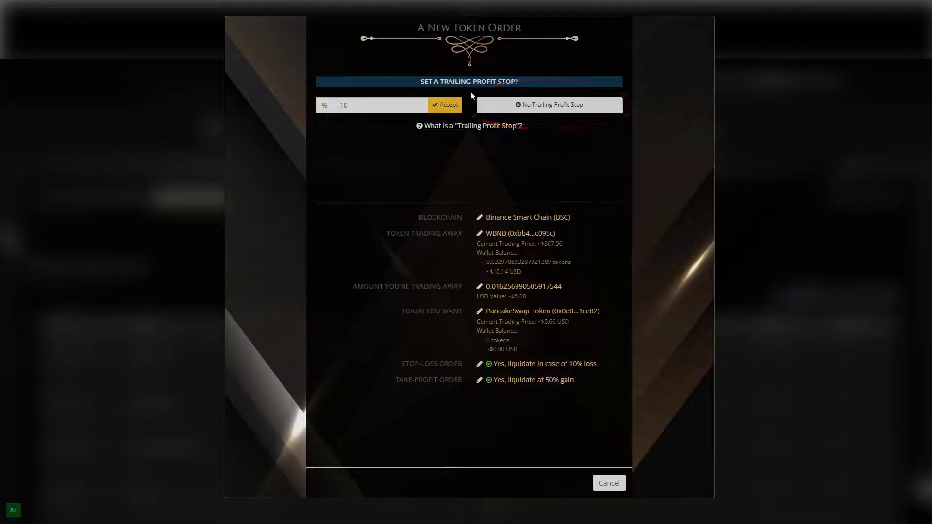
pyautogui.click(445, 105)
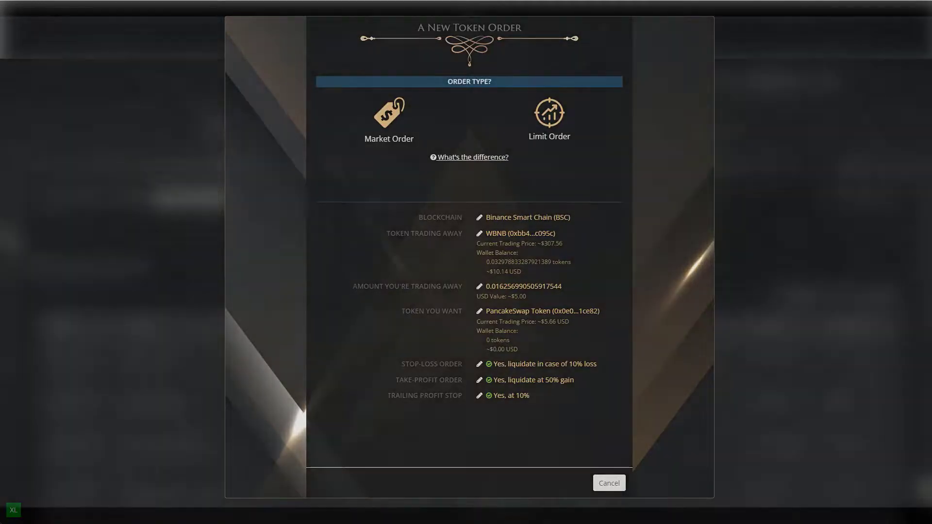
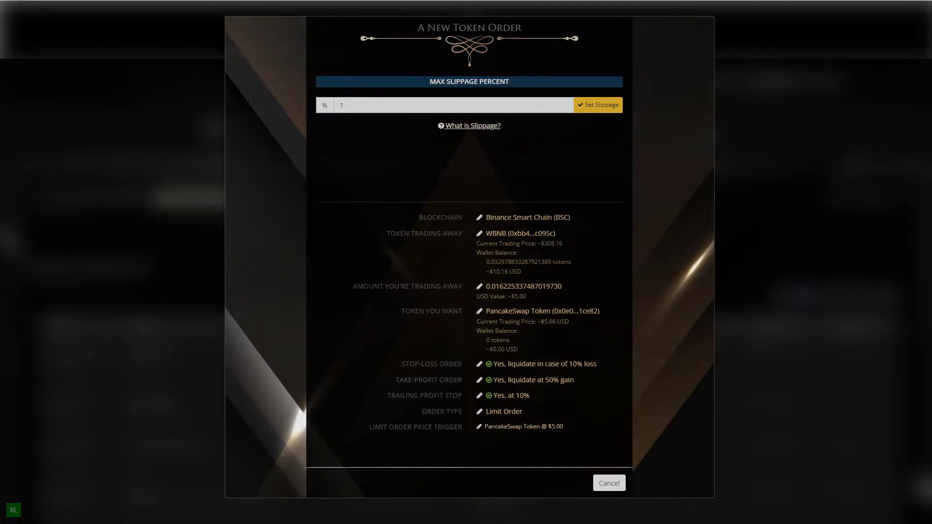
# Submit the swap order with 1% maximum slippage, 0% gas acceleration and a maximum gas fee of 0.3313494 USD
pyautogui.click(591, 106)
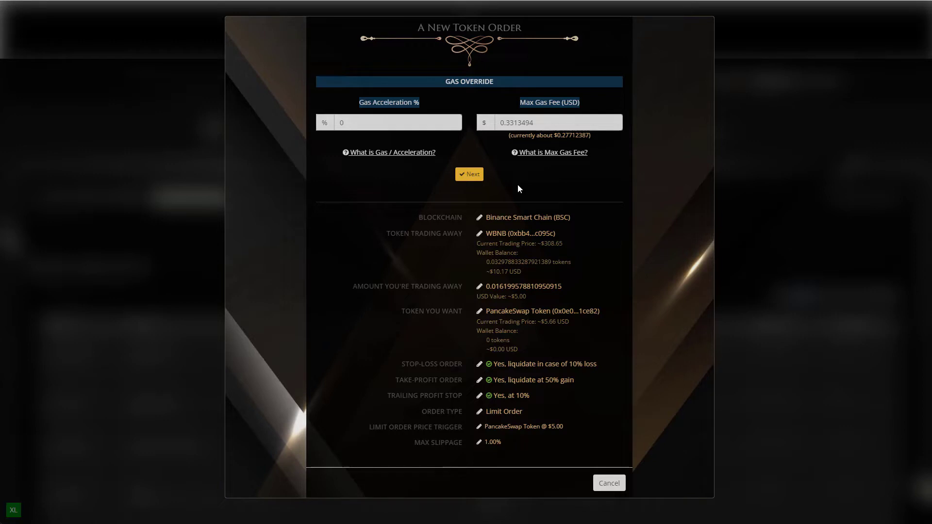
pyautogui.click(468, 175)
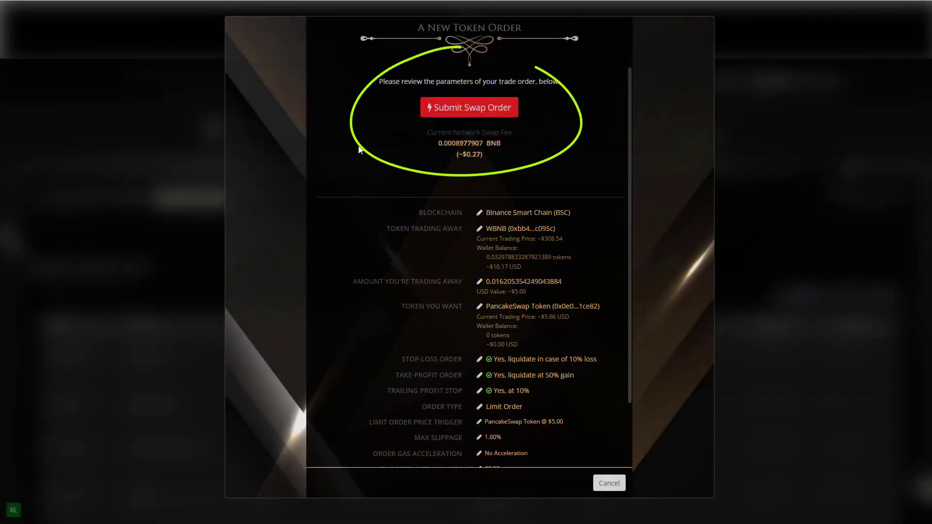
pyautogui.click(430, 110)
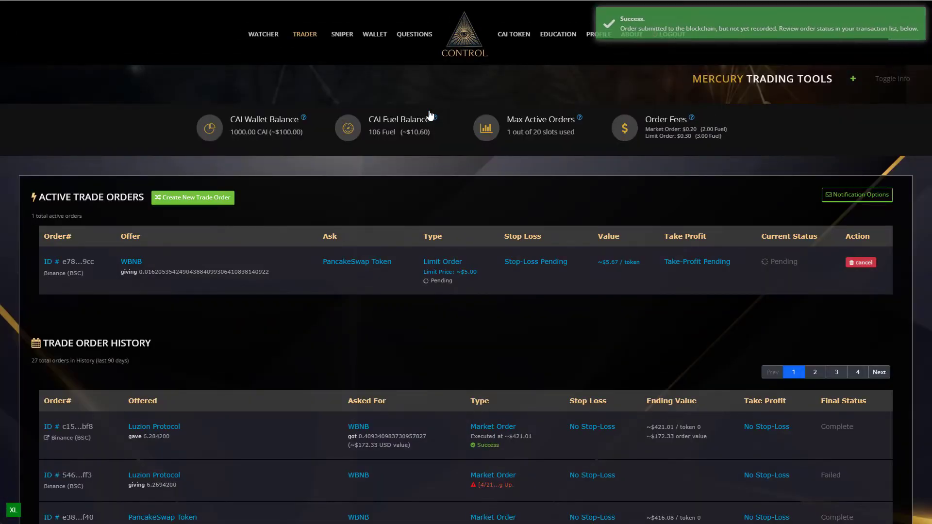